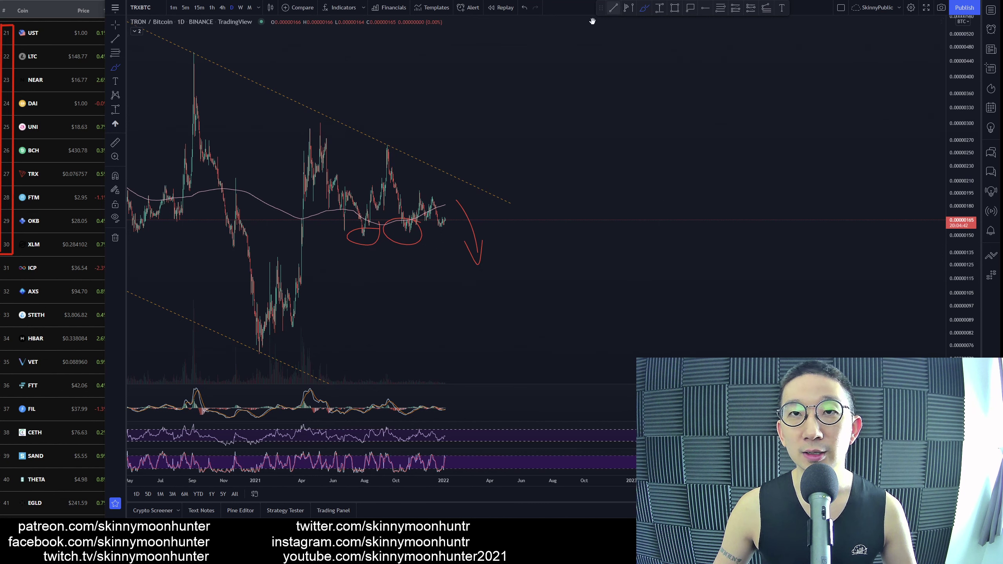
# - Draw a trend line along the recent highs and a support line under the lows, then undo both
pyautogui.moveTo(317, 118); pyautogui.dragTo(490, 202)
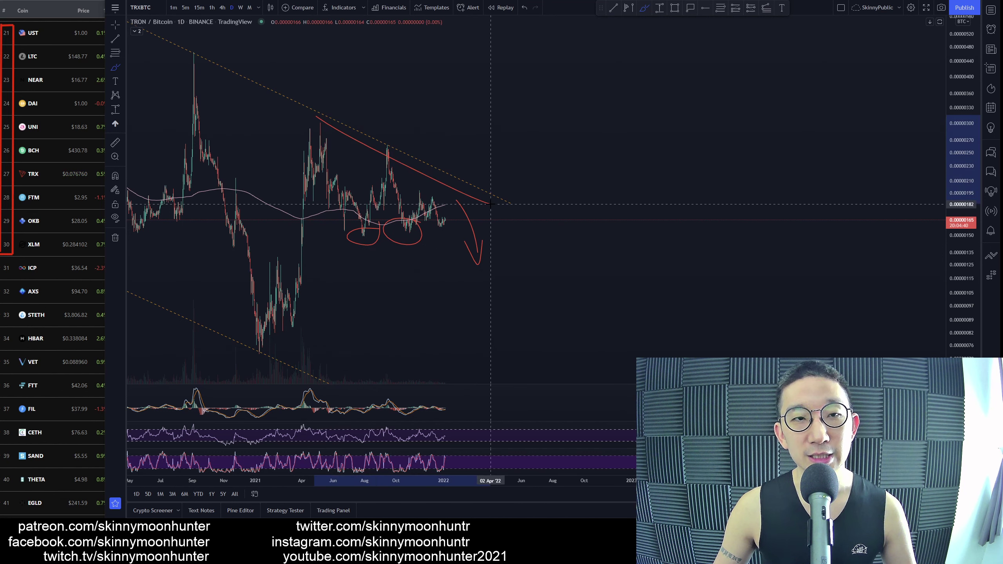
pyautogui.hotkey('ctrl', 'z')
pyautogui.moveTo(292, 243); pyautogui.dragTo(474, 221)
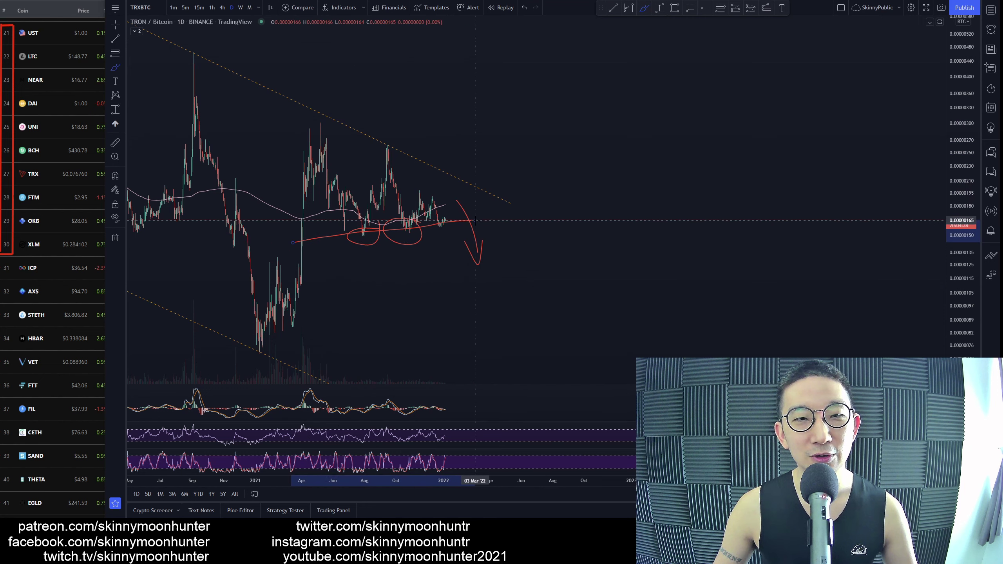
pyautogui.hotkey('ctrl', 'z')
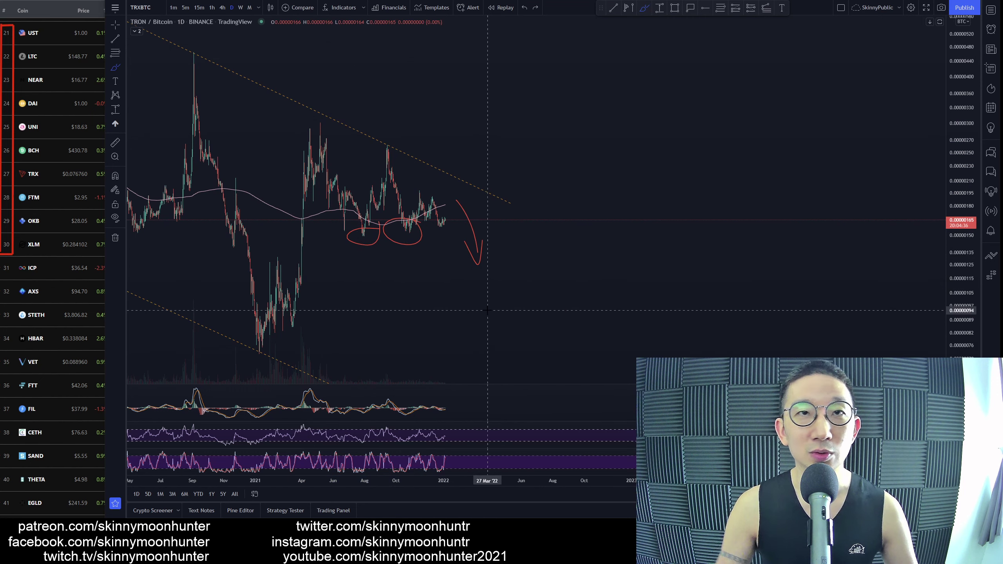
# - Load the Twitter site in a new browser tab
pyautogui.hotkey('ctrl', 't')
pyautogui.write('twitter')
pyautogui.press('Down')
pyautogui.press('Down')
pyautogui.press('Down')
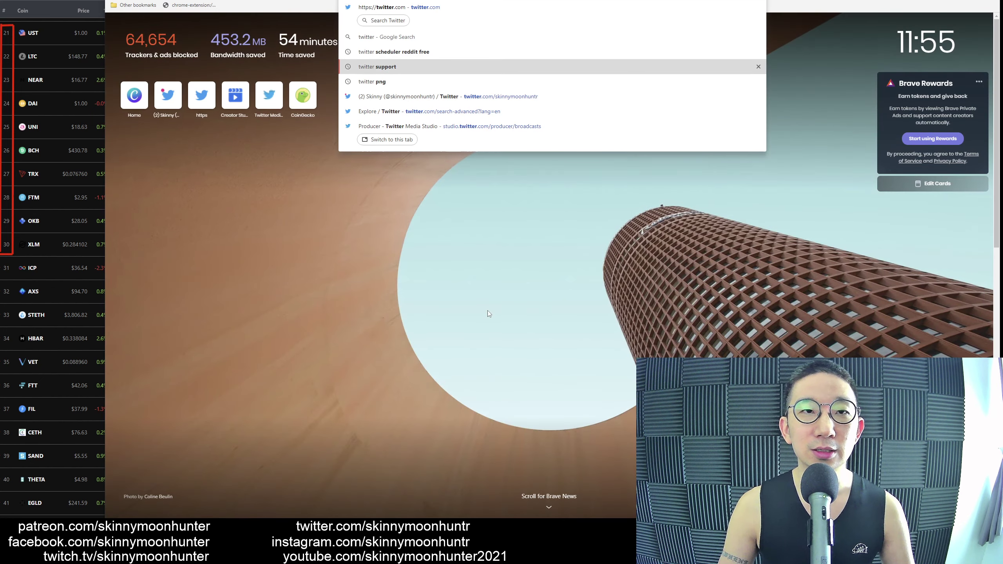
pyautogui.press('Down')
pyautogui.press('Down')
pyautogui.press('Return')
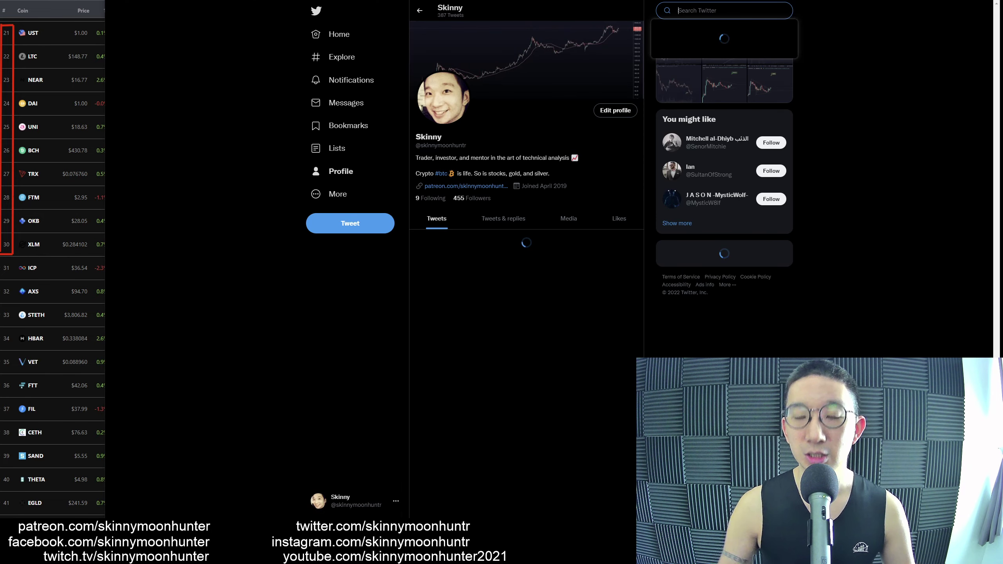
# - Search Twitter for your own #TRX tweets and view the tweet's chart photo
pyautogui.click(719, 14)
pyautogui.write('(#')
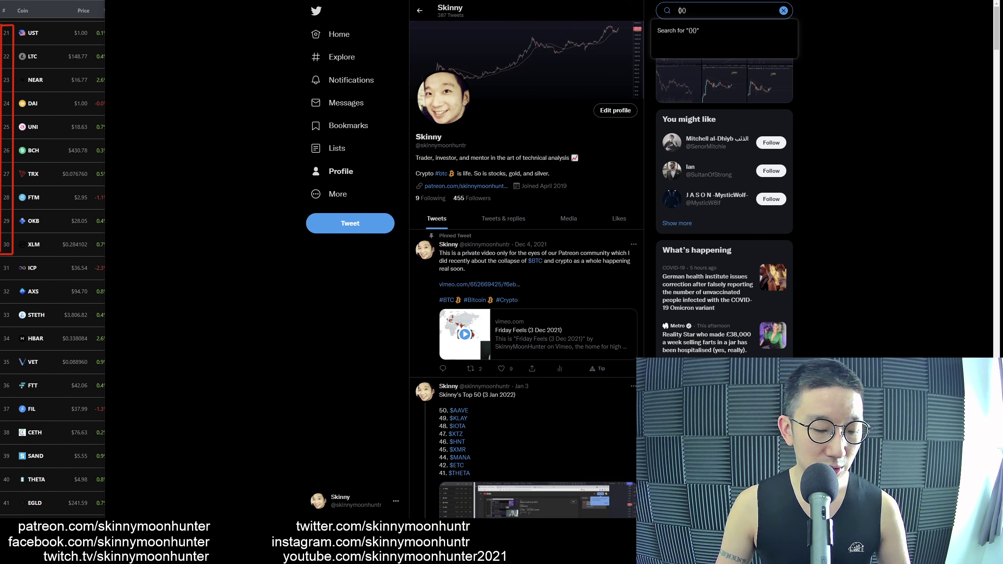
pyautogui.write('#TRX')
pyautogui.press('Right')
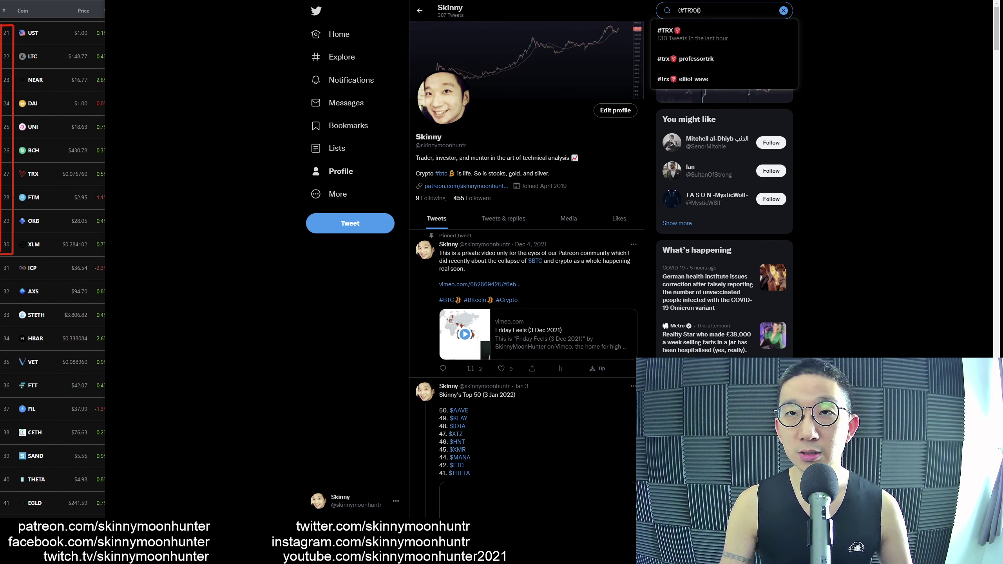
pyautogui.write('skinnymoonhun')
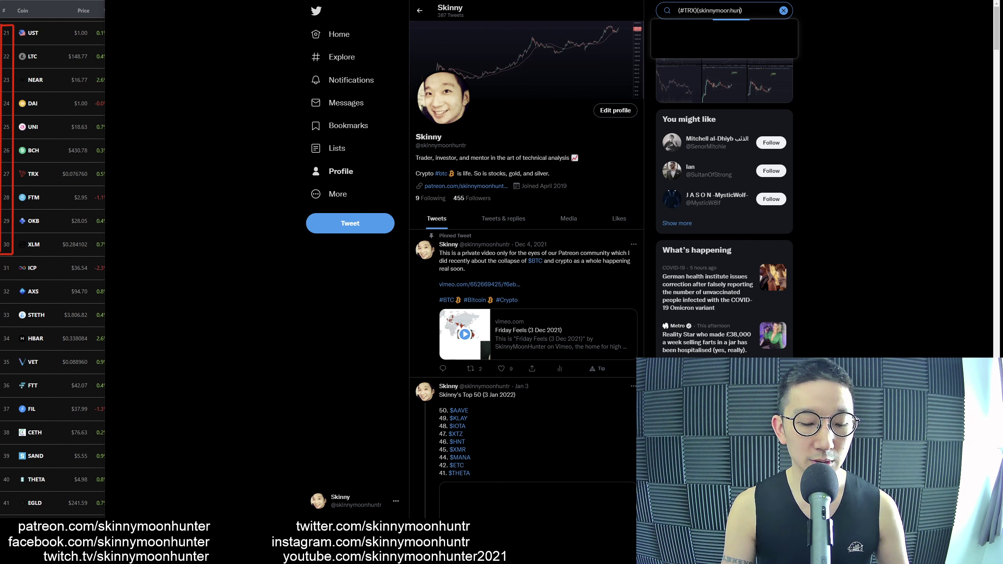
pyautogui.press('Return')
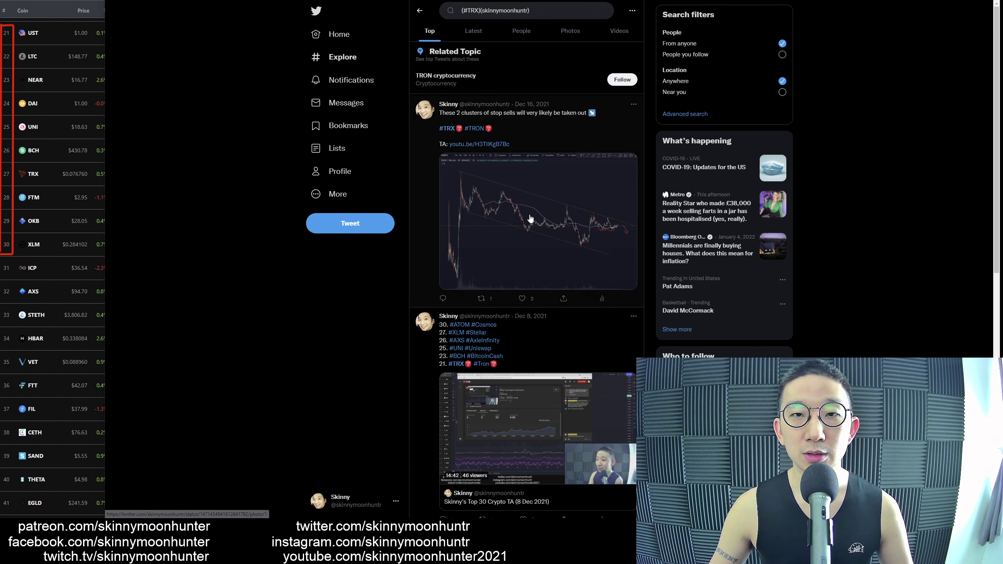
pyautogui.click(618, 233)
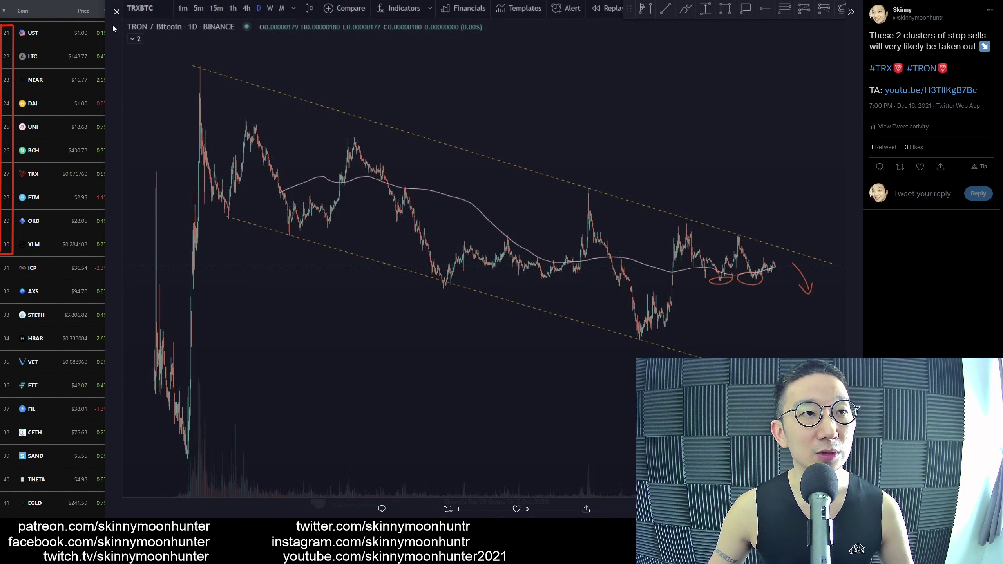
pyautogui.press('Escape')
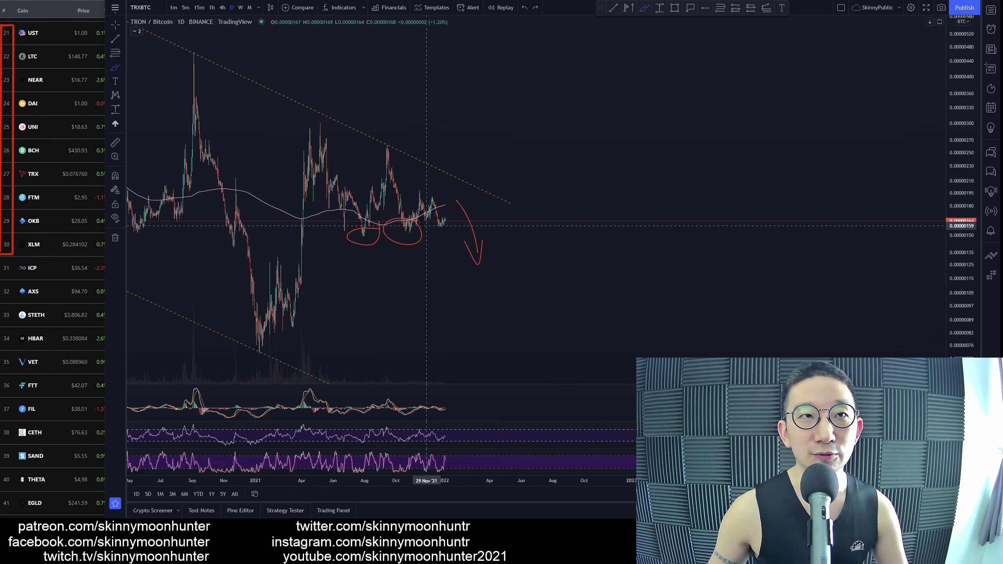
# - Sketch a projected price path and a wide ellipse around recent candles, then undo both
pyautogui.moveTo(468, 246); pyautogui.dragTo(557, 184)
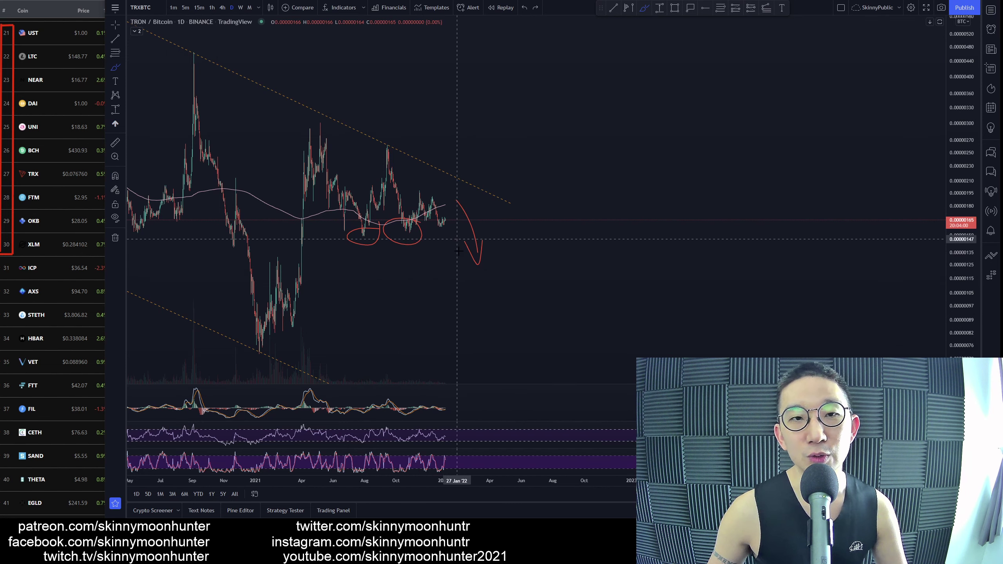
pyautogui.hotkey('ctrl', 'z')
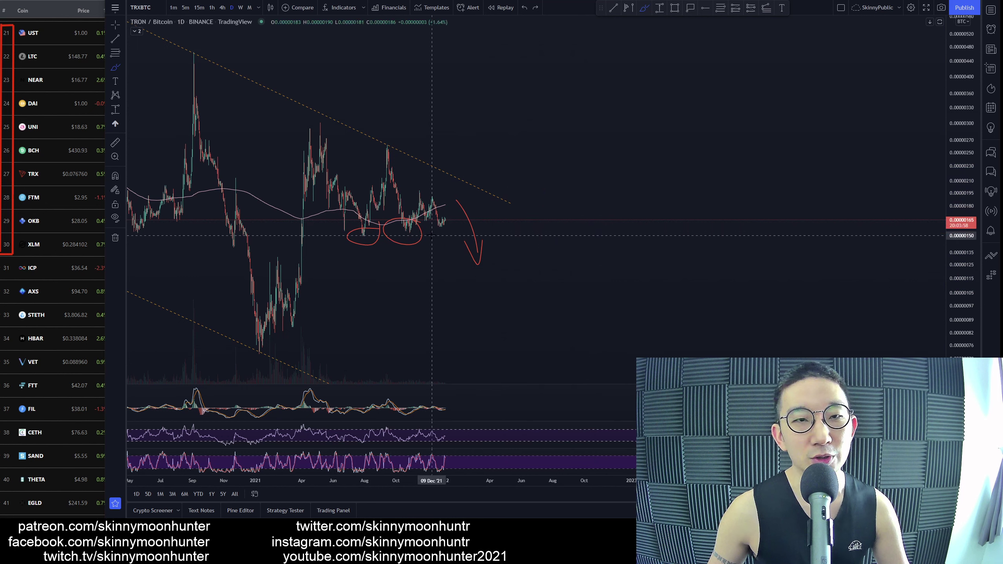
pyautogui.moveTo(443, 226)
pyautogui.mouseDown()
pyautogui.moveTo(338, 237)
pyautogui.moveTo(448, 233)
pyautogui.mouseUp()
pyautogui.hotkey('ctrl', 'z')
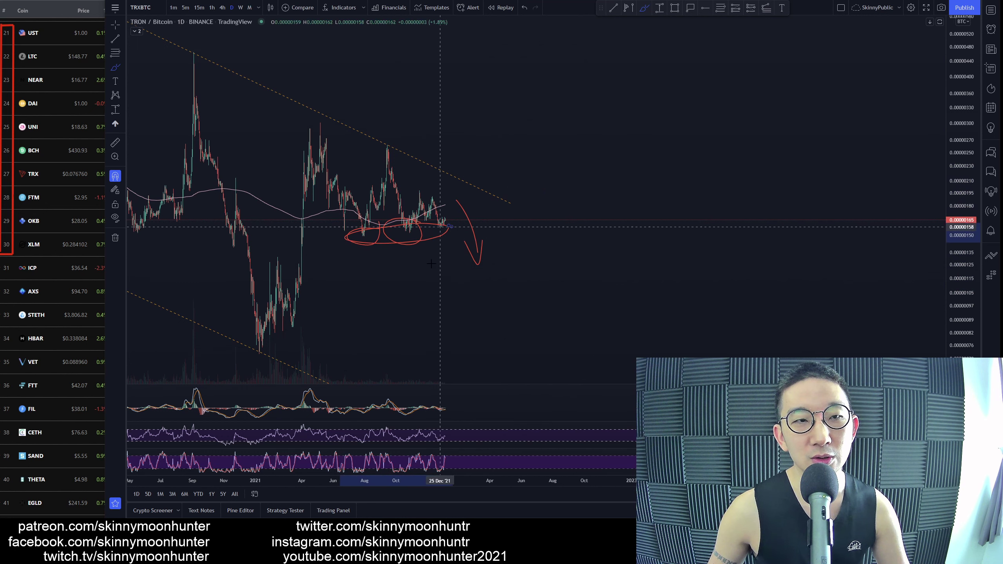
pyautogui.scroll(-3, 449, 233)
pyautogui.scroll(-3, 470, 259)
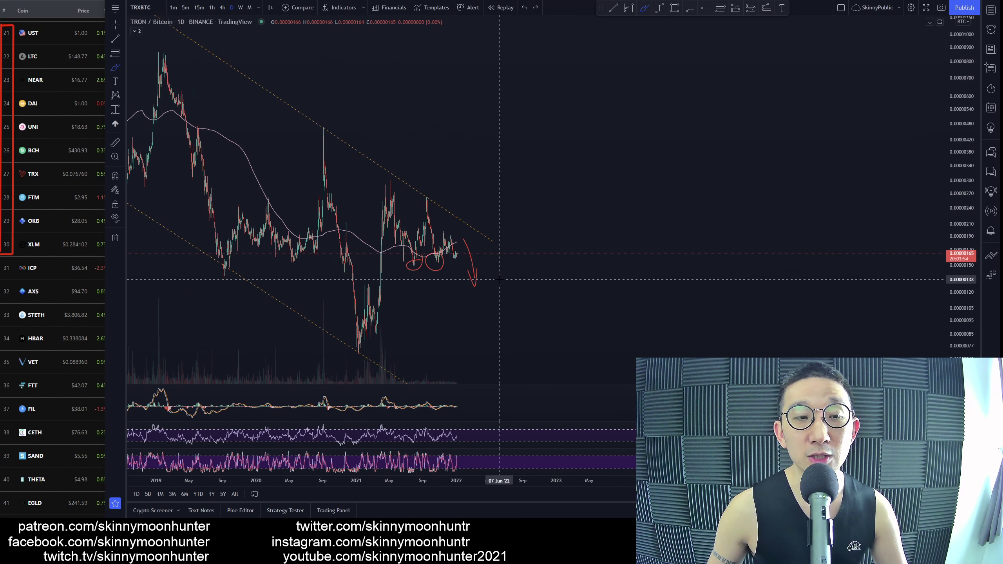
# - Draw and undo triangle lines and a zigzag path, briefly flipping to FTMUSDT and back
pyautogui.moveTo(318, 131); pyautogui.dragTo(568, 241)
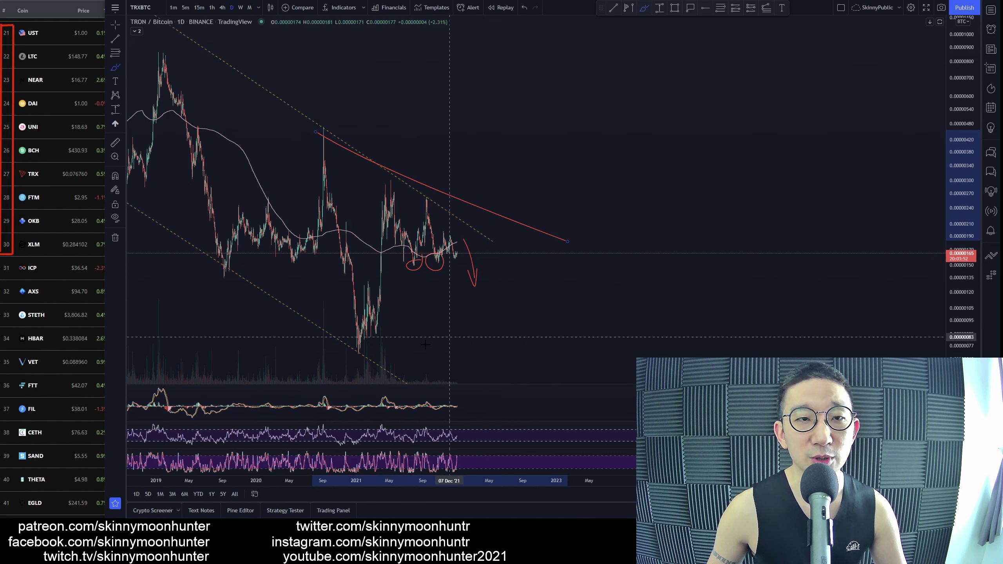
pyautogui.moveTo(355, 353); pyautogui.dragTo(661, 276)
pyautogui.moveTo(323, 134)
pyautogui.mouseDown()
pyautogui.moveTo(463, 244)
pyautogui.moveTo(657, 171)
pyautogui.mouseUp()
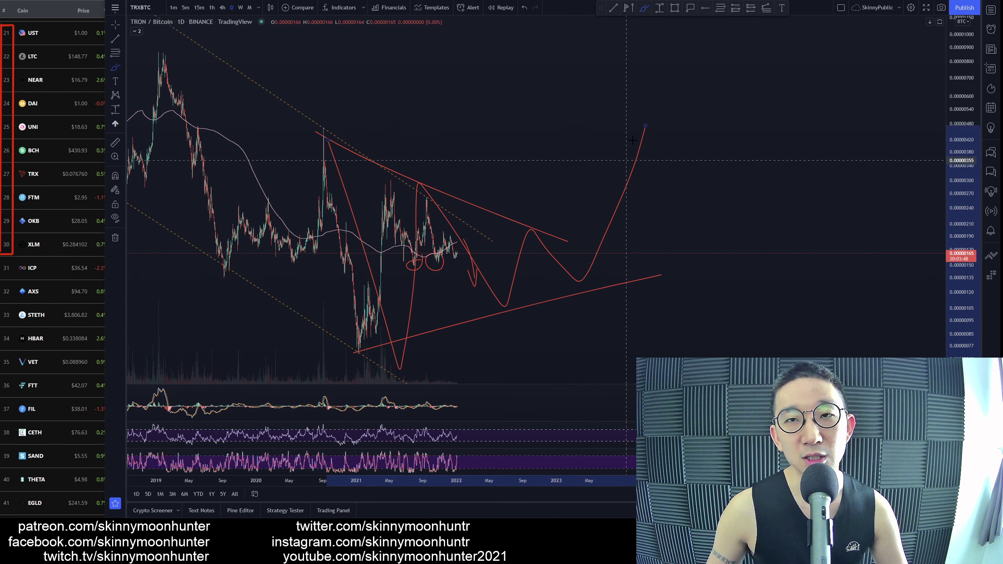
pyautogui.hotkey('ctrl', 'z')
pyautogui.hotkey('ctrl', 'z')
pyautogui.hotkey('ctrl', 'z')
pyautogui.hotkey('ctrl', 'z')
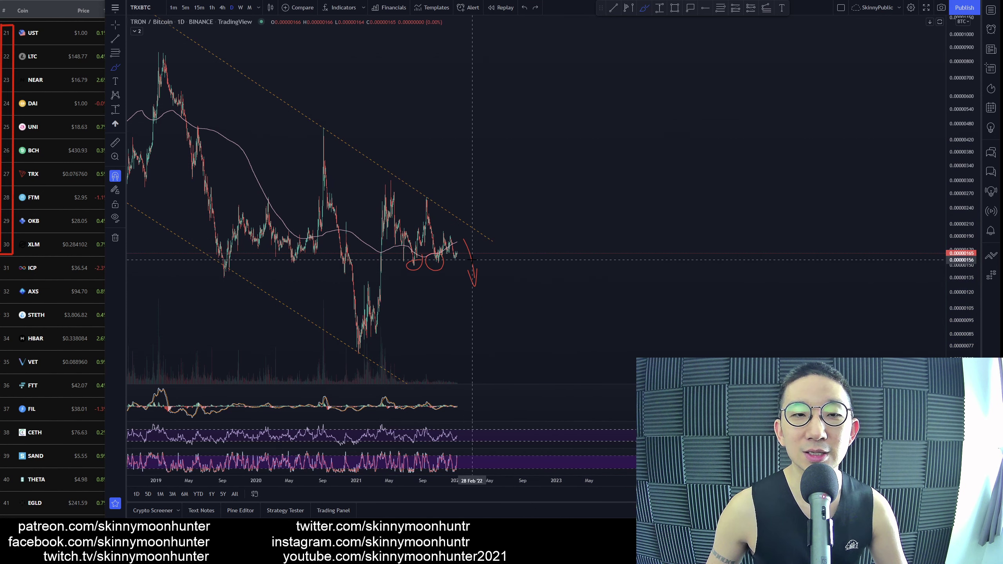
pyautogui.press('Down')
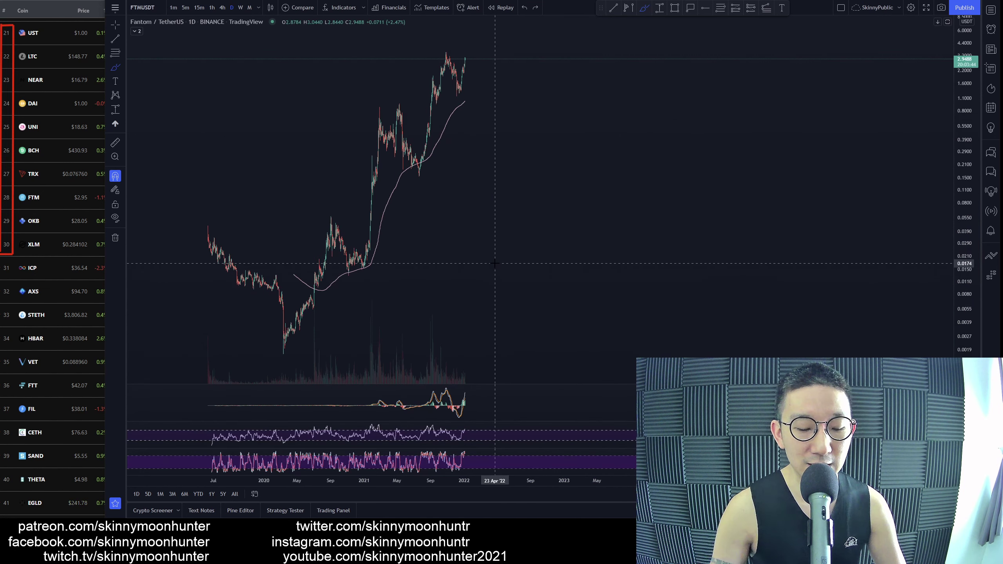
pyautogui.press('Up')
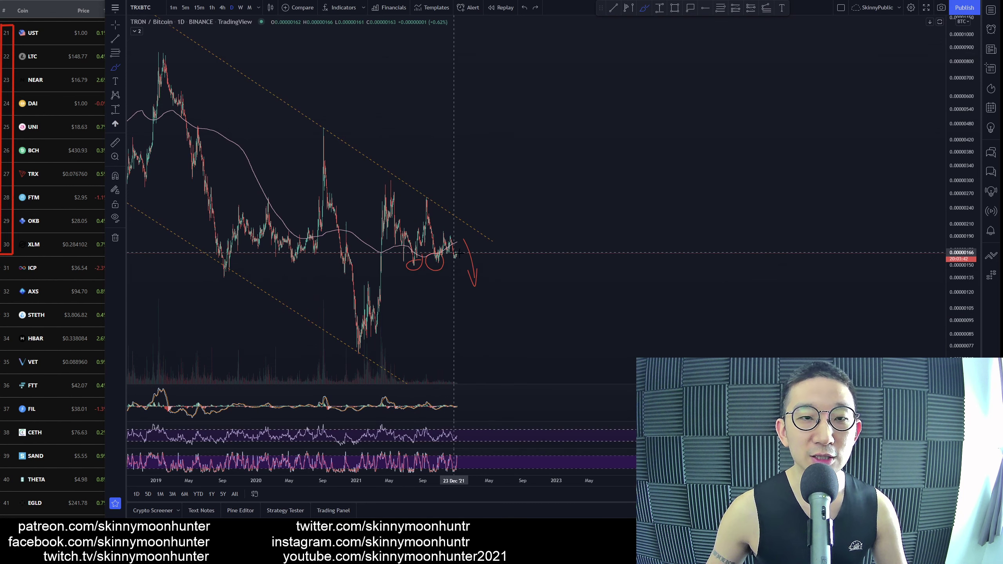
pyautogui.scroll(-2, 453, 341)
pyautogui.scroll(-2, 451, 330)
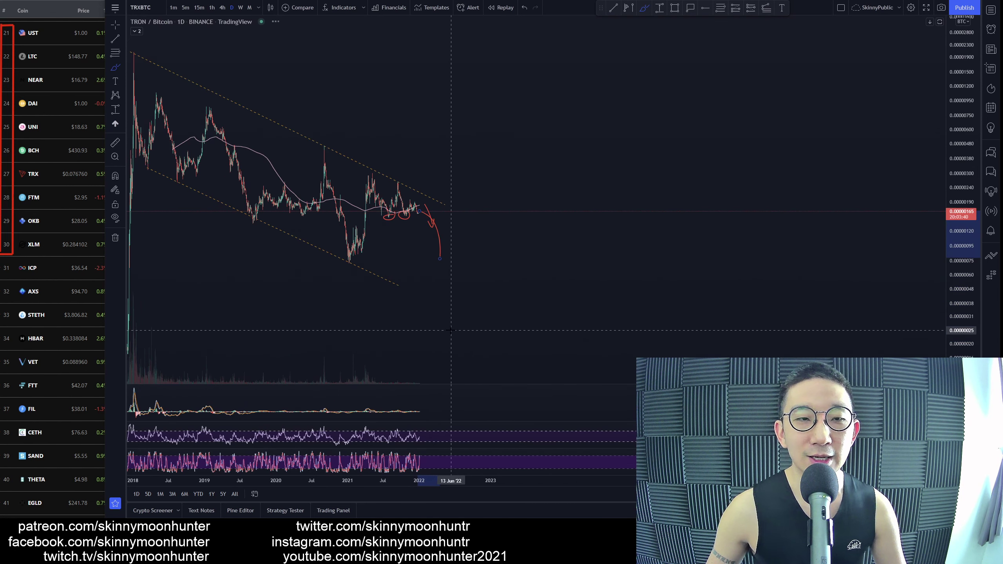
# - Draw a wavy price path and two loops around the channel, then undo them
pyautogui.moveTo(442, 255); pyautogui.dragTo(537, 301)
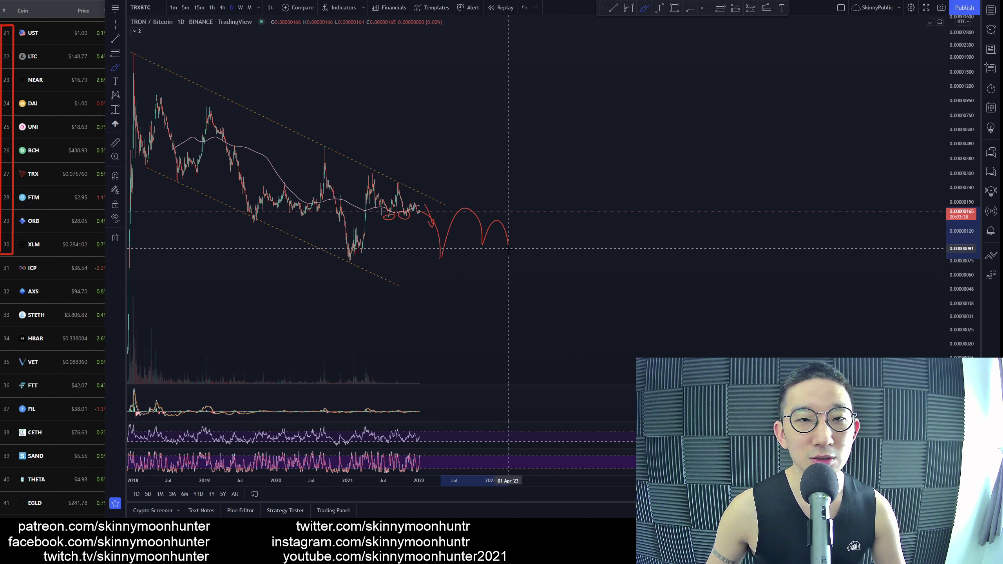
pyautogui.hotkey('ctrl', 'z')
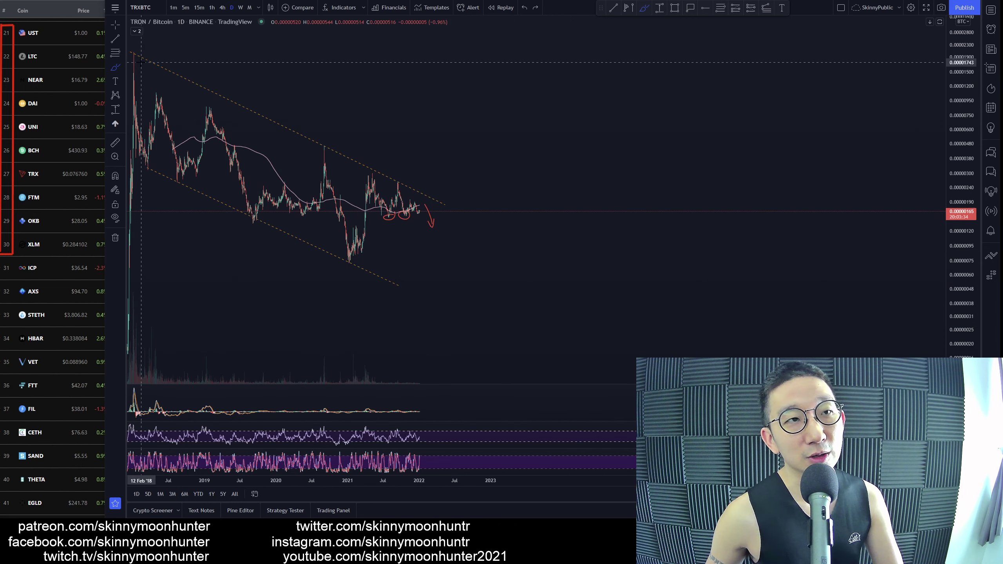
pyautogui.moveTo(141, 63); pyautogui.dragTo(449, 287)
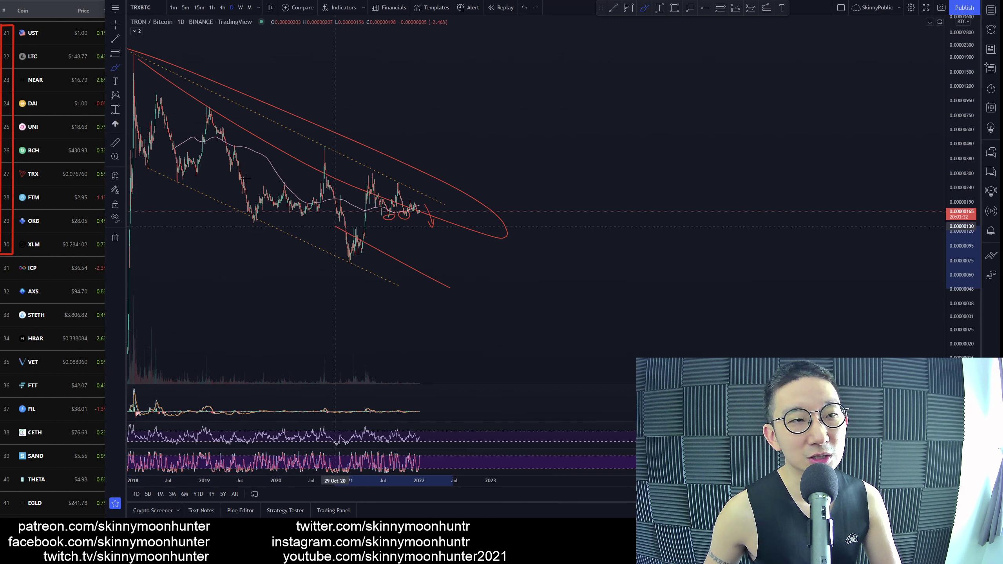
pyautogui.moveTo(141, 176); pyautogui.dragTo(451, 321)
pyautogui.hotkey('ctrl', 'z')
pyautogui.hotkey('ctrl', 'z')
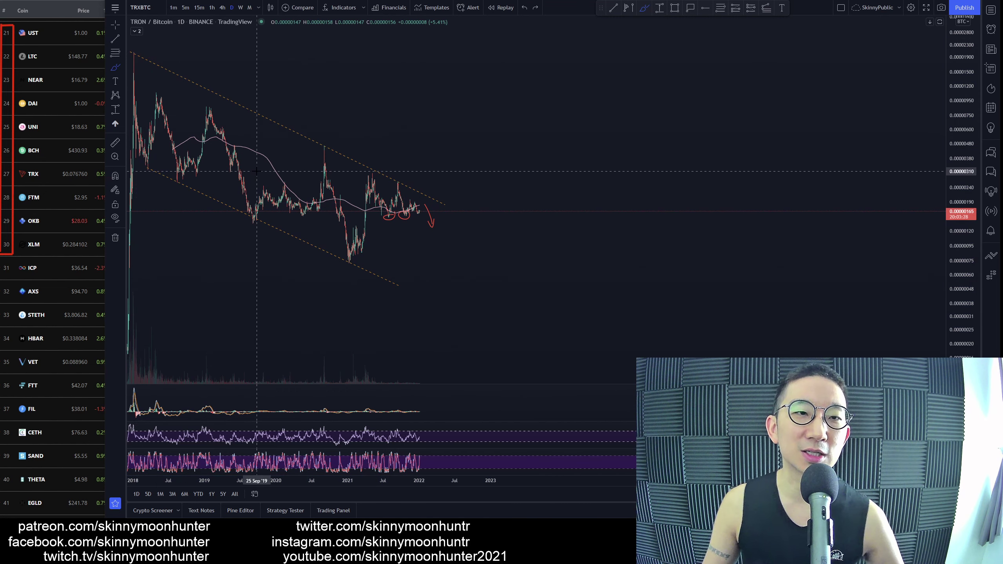
# - Sketch bounce-and-rally and dip-and-recovery paths with a peak extension, undoing the extra strokes
pyautogui.moveTo(412, 233)
pyautogui.mouseDown()
pyautogui.moveTo(536, 129)
pyautogui.moveTo(544, 174)
pyautogui.mouseUp()
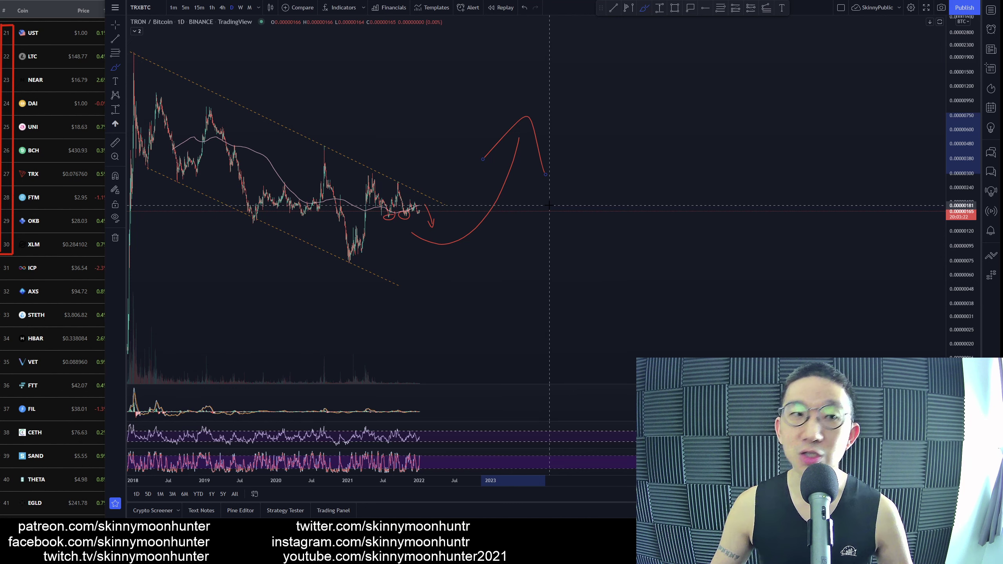
pyautogui.hotkey('ctrl', 'z')
pyautogui.hotkey('ctrl', 'z')
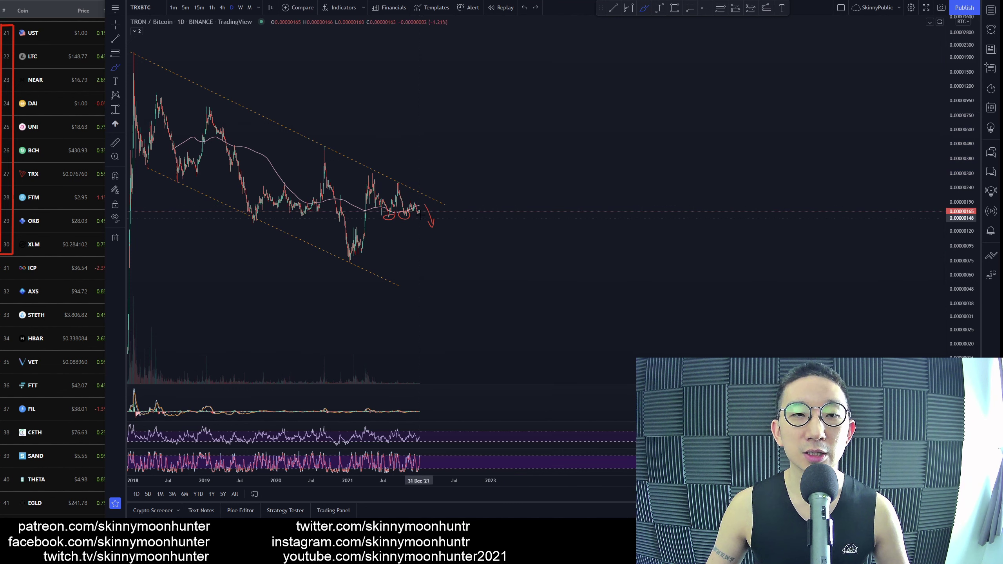
pyautogui.moveTo(430, 226); pyautogui.dragTo(483, 222)
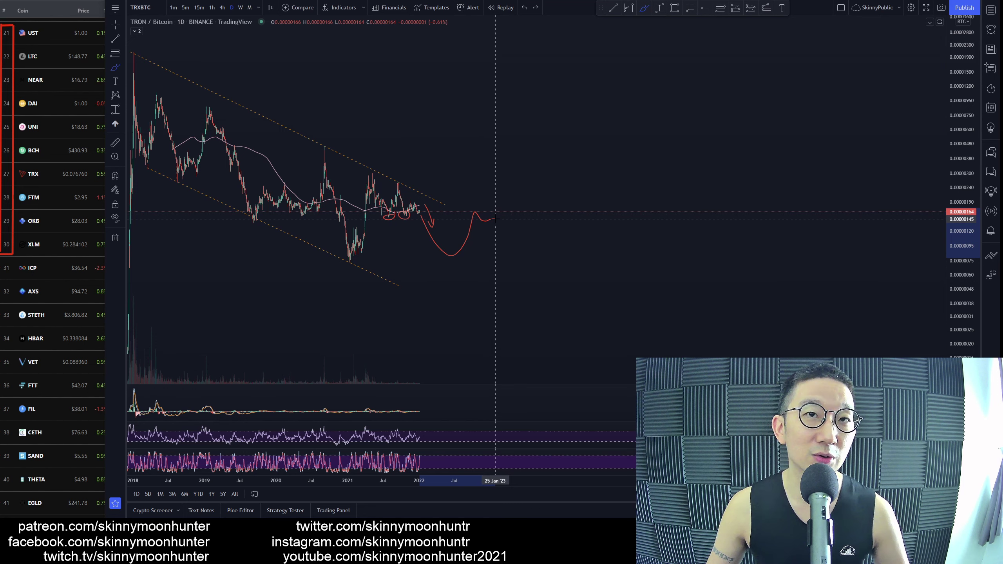
pyautogui.moveTo(496, 216)
pyautogui.mouseDown()
pyautogui.moveTo(520, 113)
pyautogui.moveTo(540, 139)
pyautogui.mouseUp()
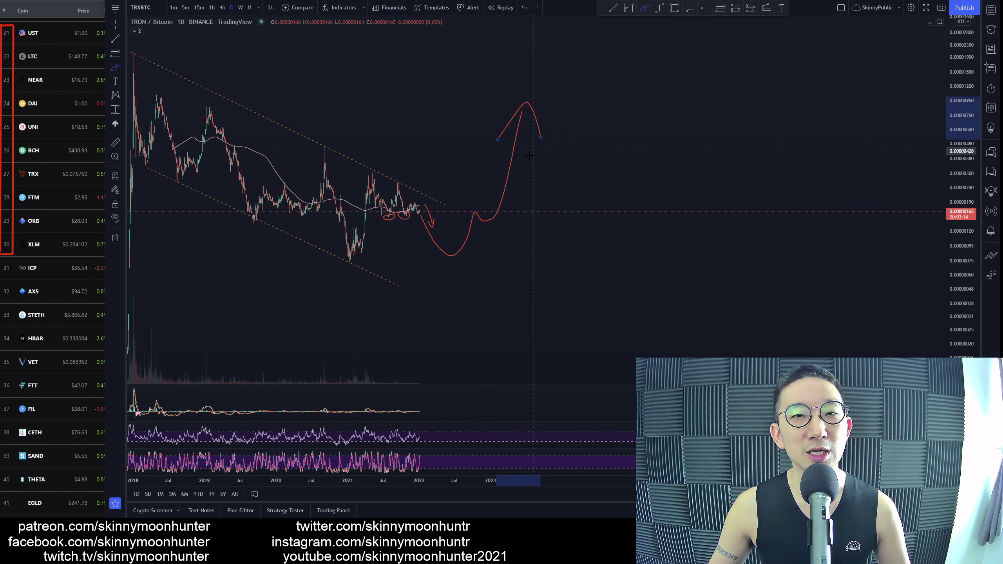
pyautogui.hotkey('ctrl', 'z')
pyautogui.hotkey('ctrl', 'z')
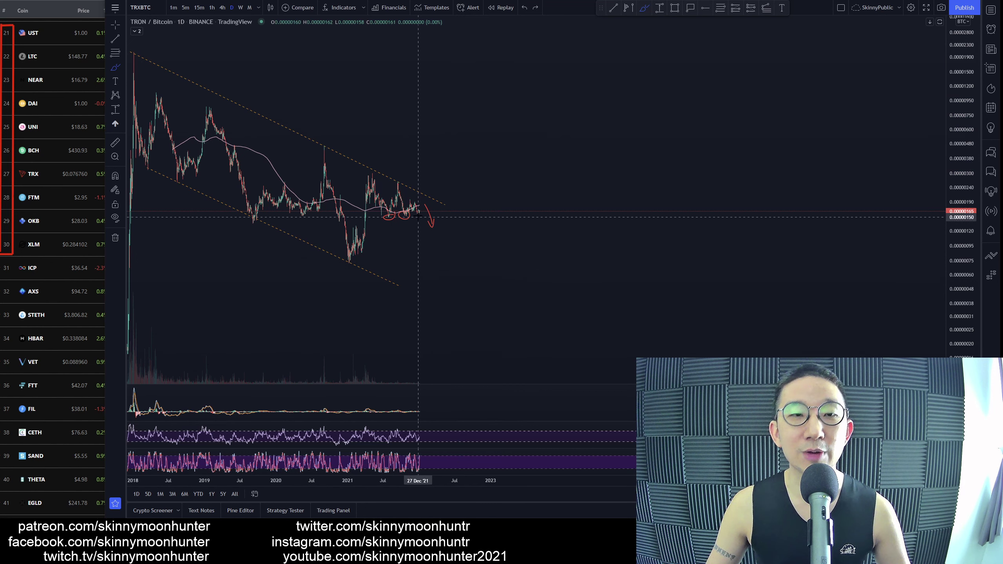
# - Draw a dip-then-rise path and a wavy sideways projection, then undo both
pyautogui.moveTo(429, 227)
pyautogui.mouseDown()
pyautogui.moveTo(474, 234)
pyautogui.moveTo(522, 139)
pyautogui.moveTo(536, 141)
pyautogui.mouseUp()
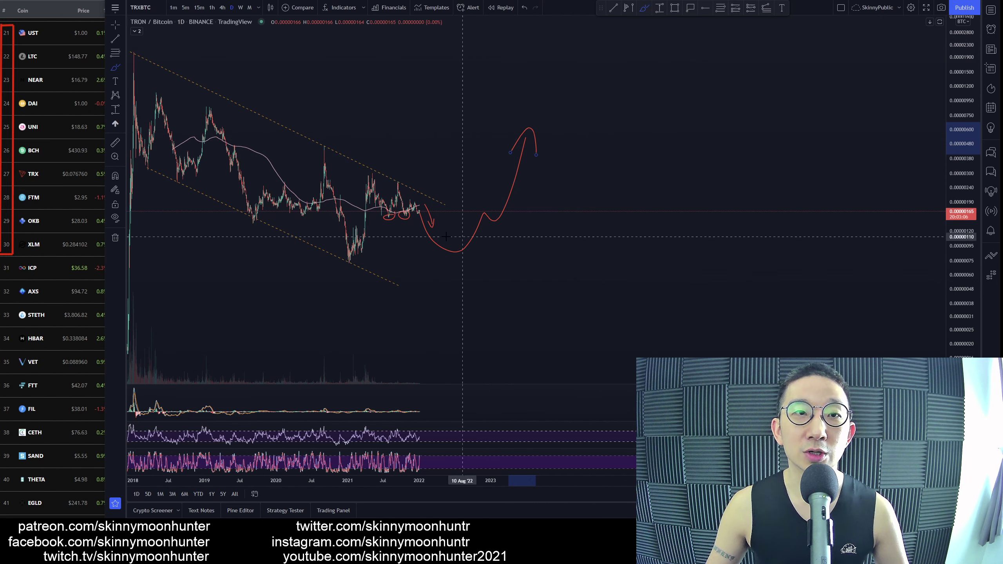
pyautogui.hotkey('ctrl', 'z')
pyautogui.hotkey('ctrl', 'z')
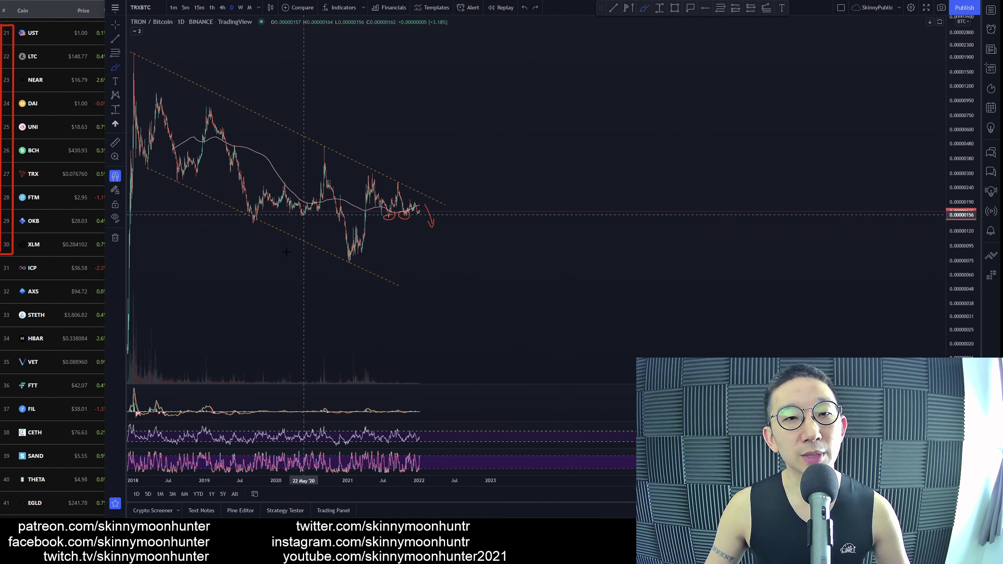
pyautogui.moveTo(447, 253)
pyautogui.mouseDown()
pyautogui.moveTo(512, 217)
pyautogui.moveTo(627, 213)
pyautogui.moveTo(672, 89)
pyautogui.moveTo(689, 94)
pyautogui.mouseUp()
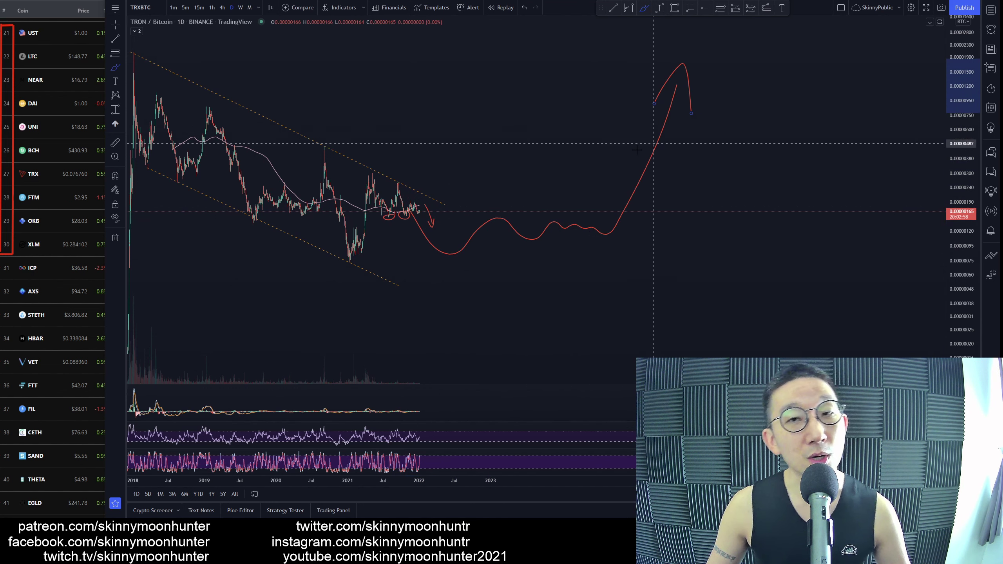
pyautogui.hotkey('ctrl', 'z')
pyautogui.hotkey('ctrl', 'z')
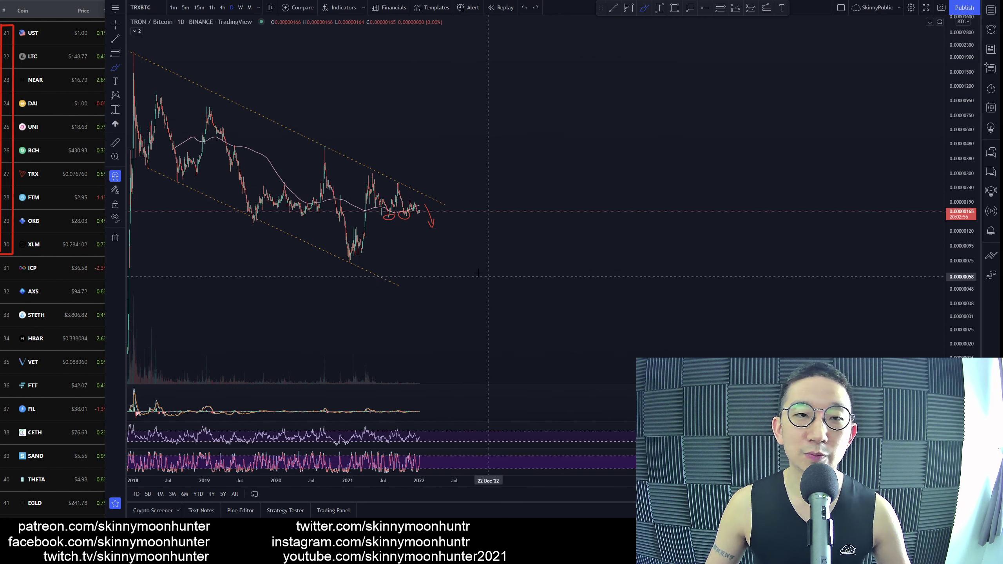
pyautogui.scroll(3, 427, 283)
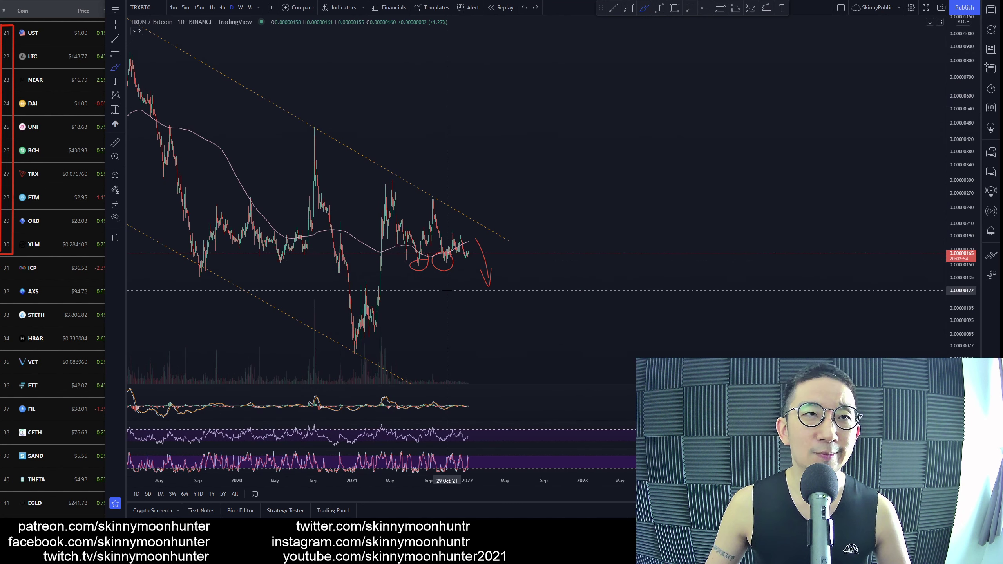
pyautogui.scroll(-2, 447, 290)
pyautogui.scroll(-2, 447, 284)
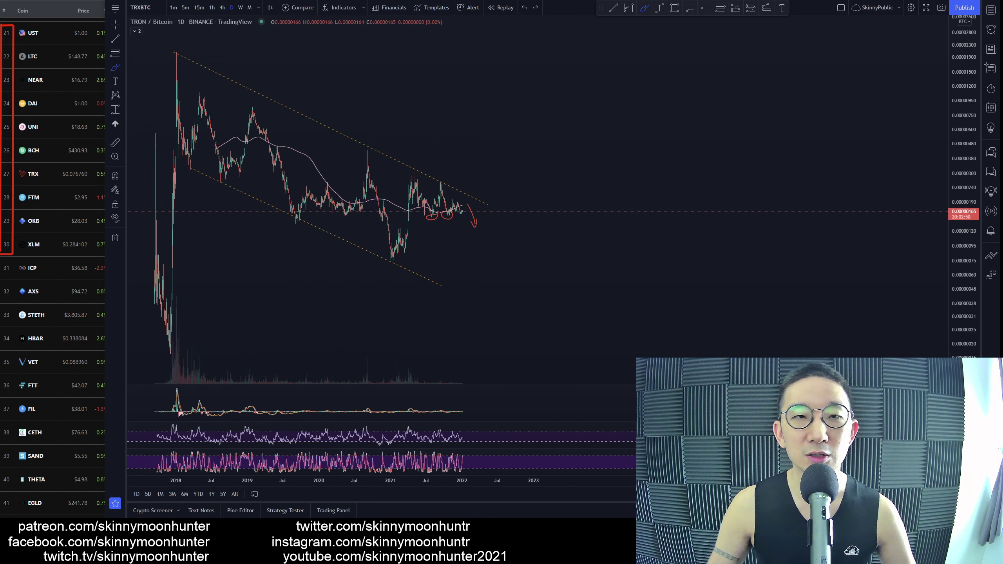
pyautogui.write('TRXU')
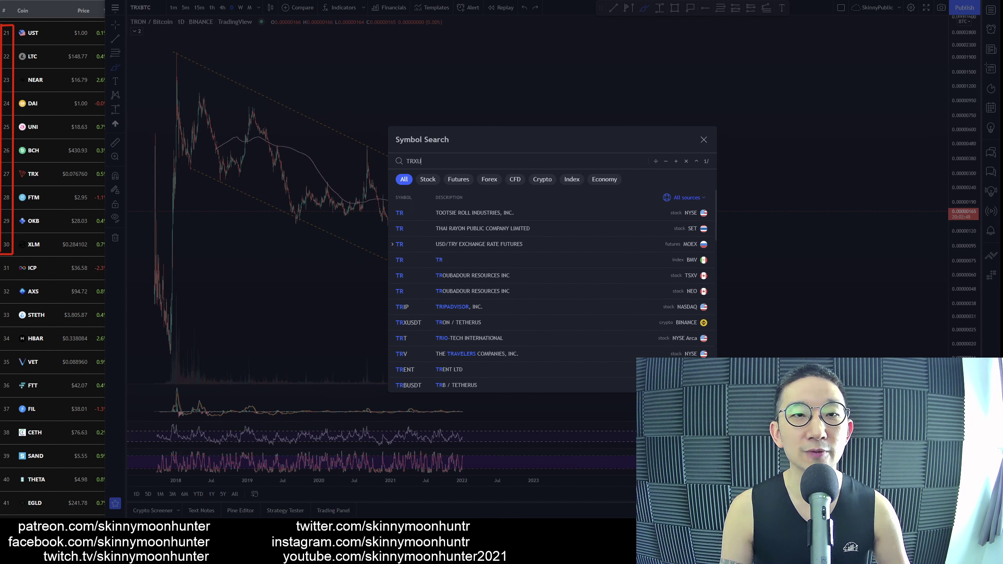
pyautogui.write('SDT')
# - Load the Binance TRX/USDT chart and sketch a dip-then-rise curve after the latest candles
pyautogui.press('Down')
pyautogui.press('Return')
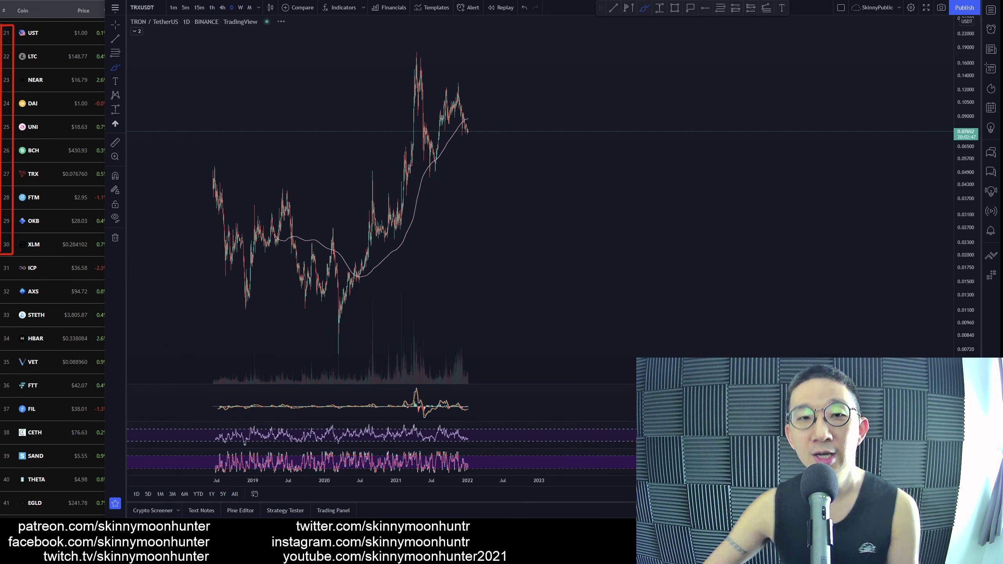
pyautogui.scroll(2, 486, 258)
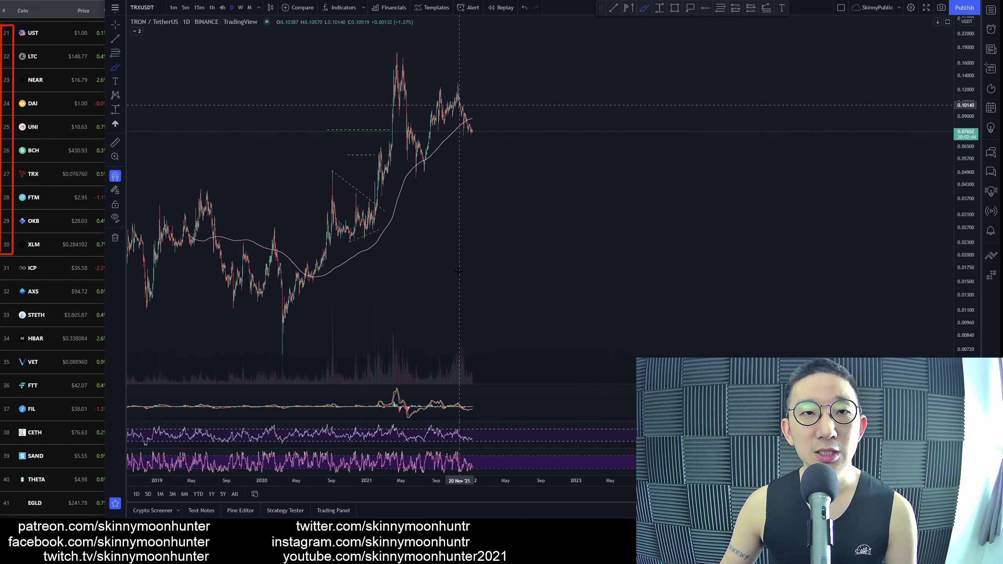
pyautogui.scroll(2, 487, 259)
pyautogui.scroll(2, 490, 257)
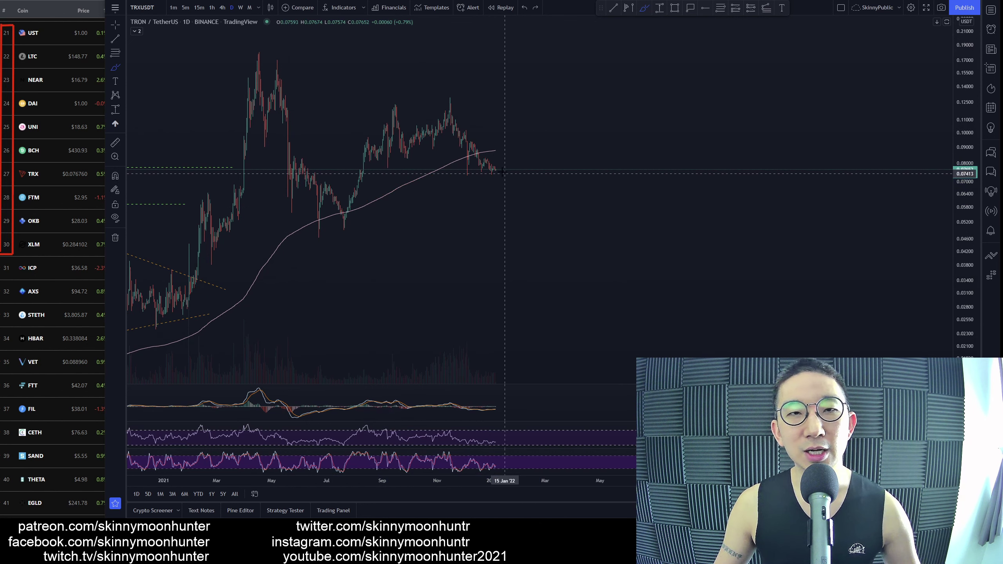
pyautogui.moveTo(487, 179); pyautogui.dragTo(563, 147)
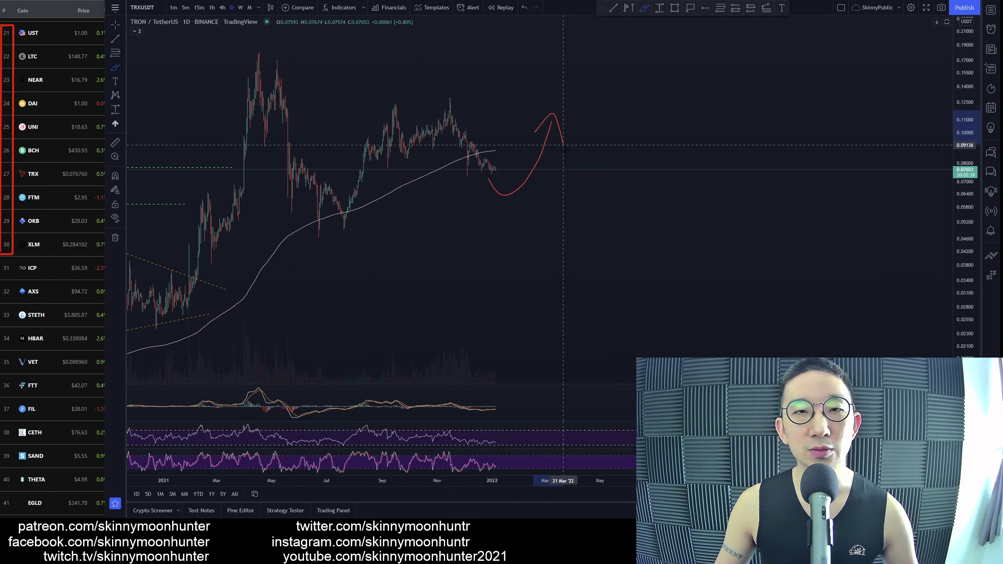
# - Draw upper and lower triangle boundaries and a zigzag path, then undo them
pyautogui.moveTo(194, 47); pyautogui.dragTo(670, 142)
pyautogui.moveTo(705, 193); pyautogui.dragTo(298, 246)
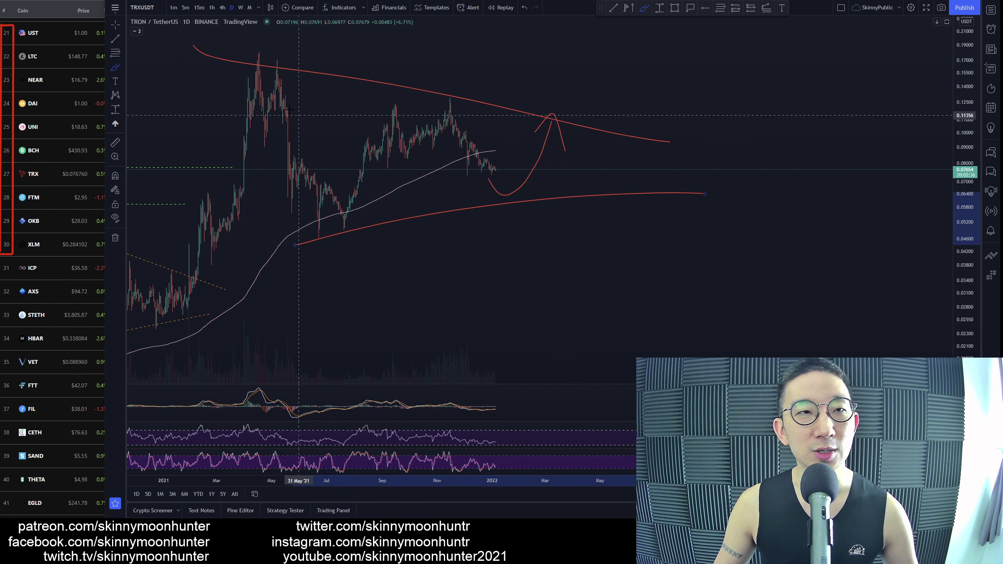
pyautogui.moveTo(265, 75)
pyautogui.mouseDown()
pyautogui.moveTo(662, 33)
pyautogui.moveTo(671, 60)
pyautogui.mouseUp()
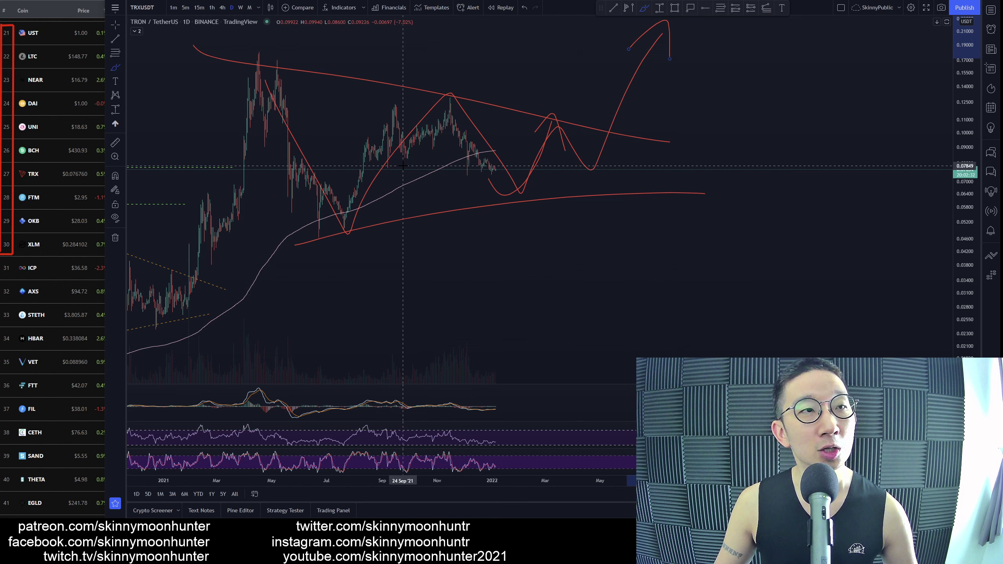
pyautogui.hotkey('ctrl', 'z')
pyautogui.hotkey('ctrl', 'z')
pyautogui.hotkey('ctrl', 'z')
pyautogui.hotkey('ctrl', 'z')
pyautogui.hotkey('ctrl', 'z')
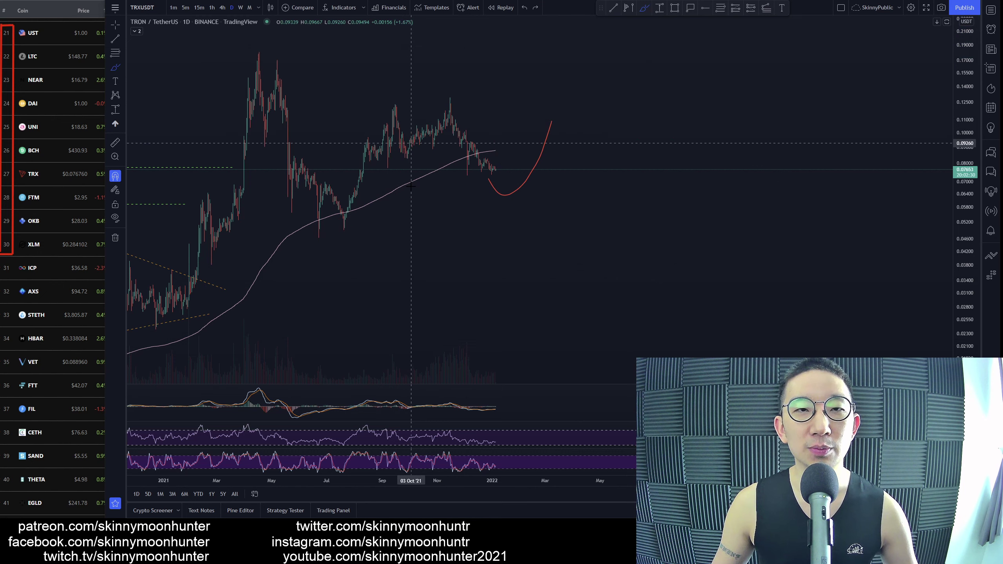
pyautogui.hotkey('ctrl', 'z')
pyautogui.scroll(-5, 410, 185)
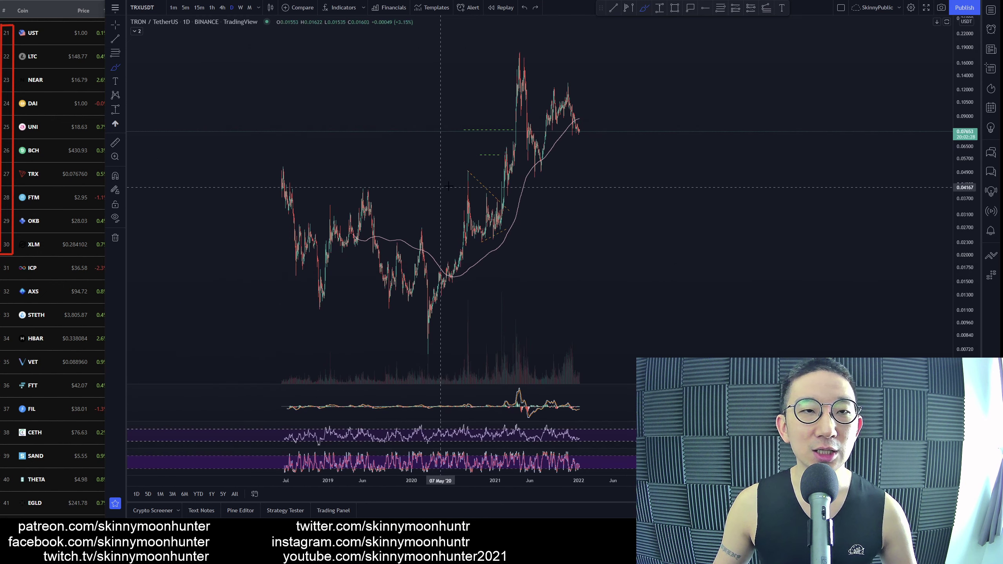
pyautogui.scroll(-3, 671, 240)
pyautogui.scroll(2, 627, 235)
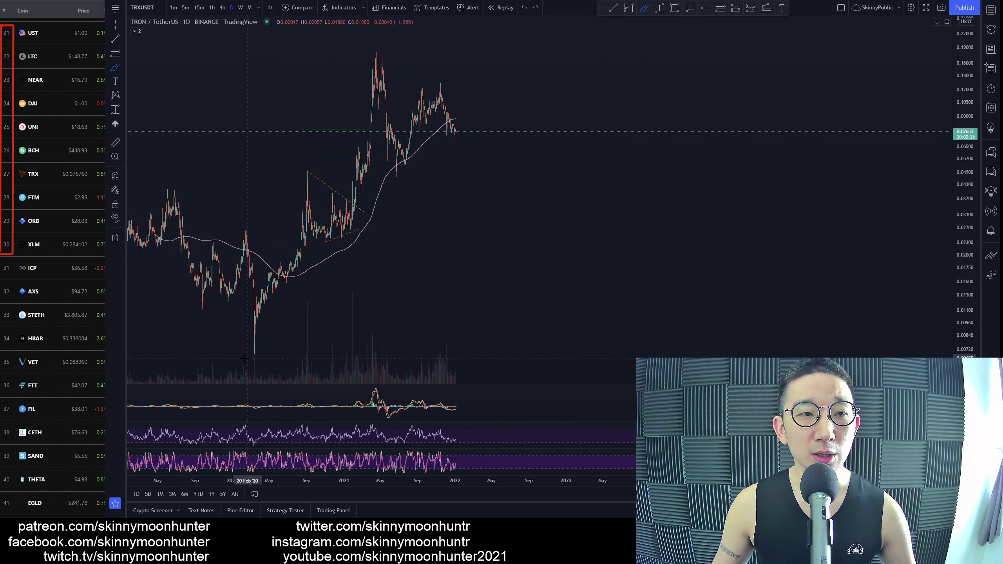
# - Draw a rally path with an arrowhead from the 2020 low to the peak, then undo it
pyautogui.moveTo(245, 357)
pyautogui.mouseDown()
pyautogui.moveTo(382, 50)
pyautogui.moveTo(474, 145)
pyautogui.moveTo(494, 186)
pyautogui.moveTo(592, 39)
pyautogui.mouseUp()
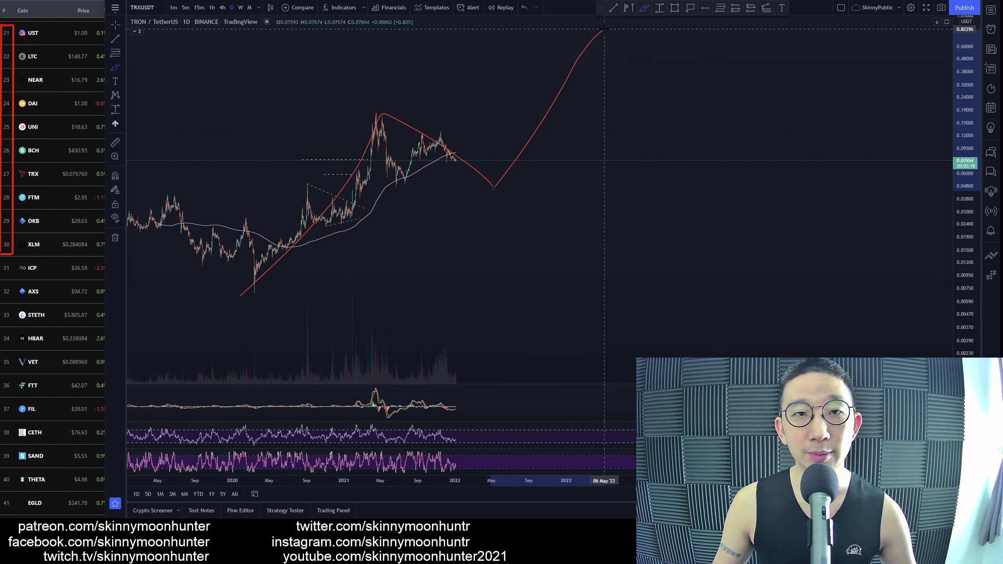
pyautogui.moveTo(603, 29); pyautogui.dragTo(600, 67)
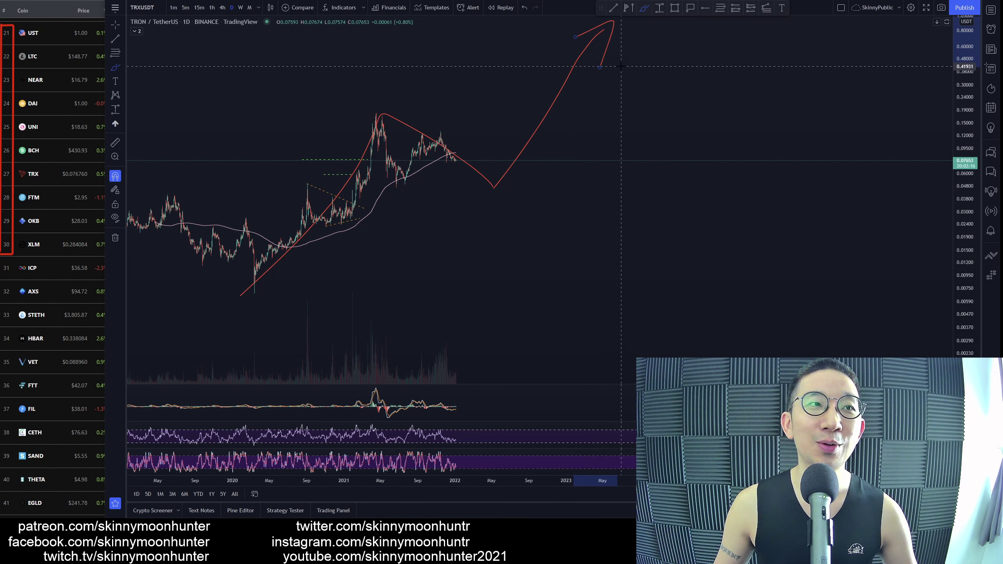
pyautogui.hotkey('ctrl', 'z')
pyautogui.hotkey('ctrl', 'z')
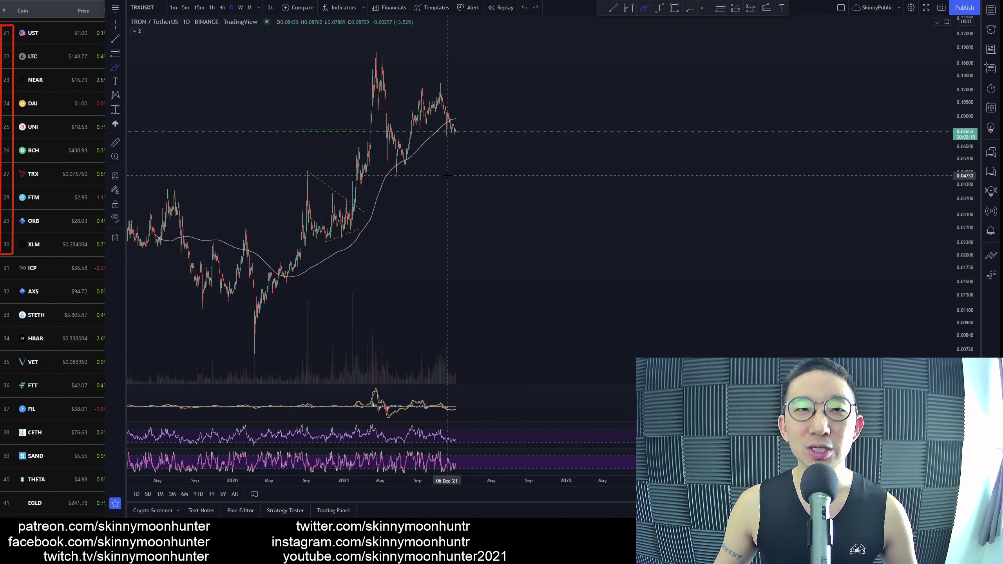
pyautogui.moveTo(337, 51); pyautogui.dragTo(421, 42)
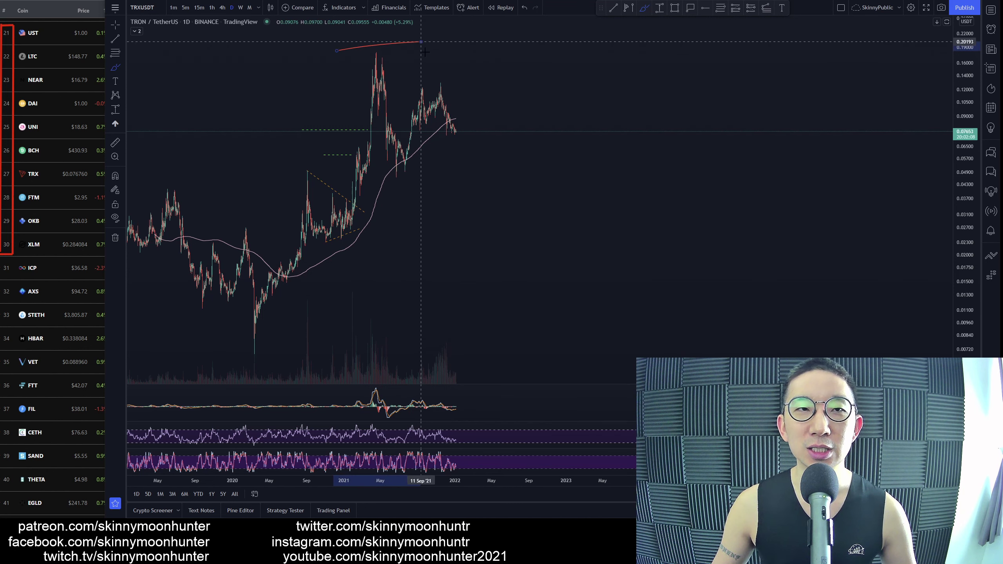
pyautogui.moveTo(455, 129)
pyautogui.mouseDown()
pyautogui.moveTo(509, 72)
pyautogui.moveTo(519, 42)
pyautogui.moveTo(573, 45)
pyautogui.moveTo(600, 191)
pyautogui.moveTo(615, 181)
pyautogui.mouseUp()
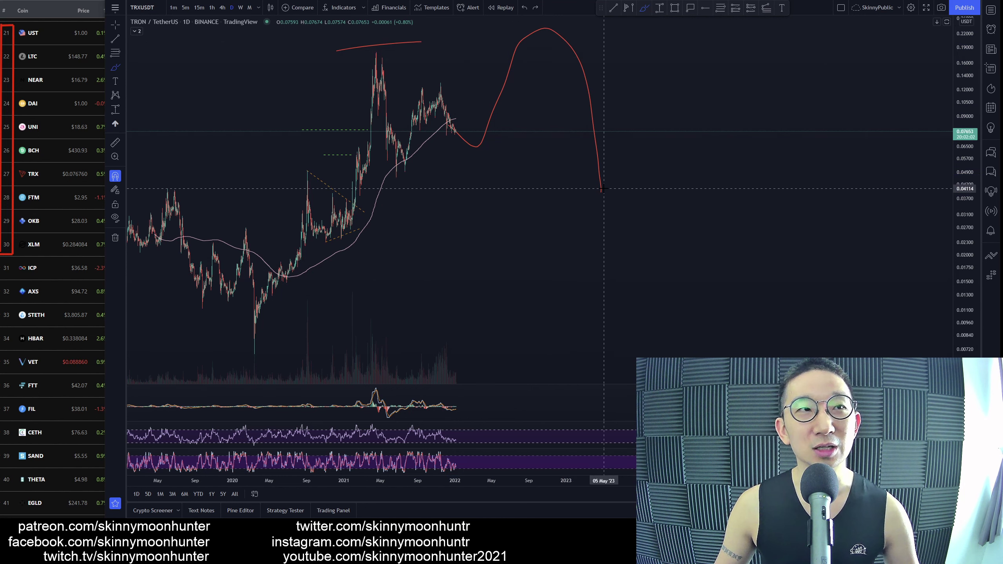
pyautogui.hotkey('ctrl', 'z')
pyautogui.scroll(-2, 603, 189)
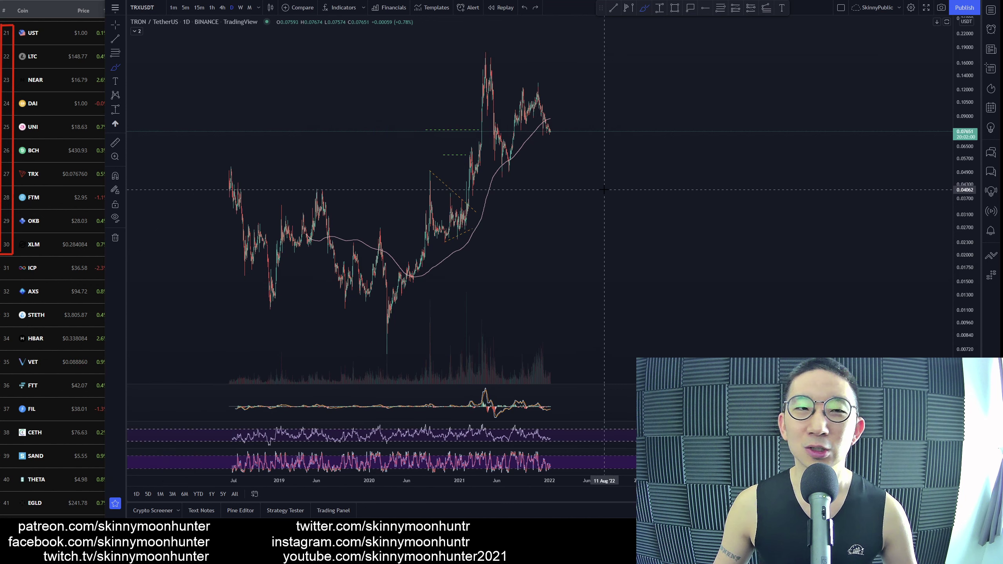